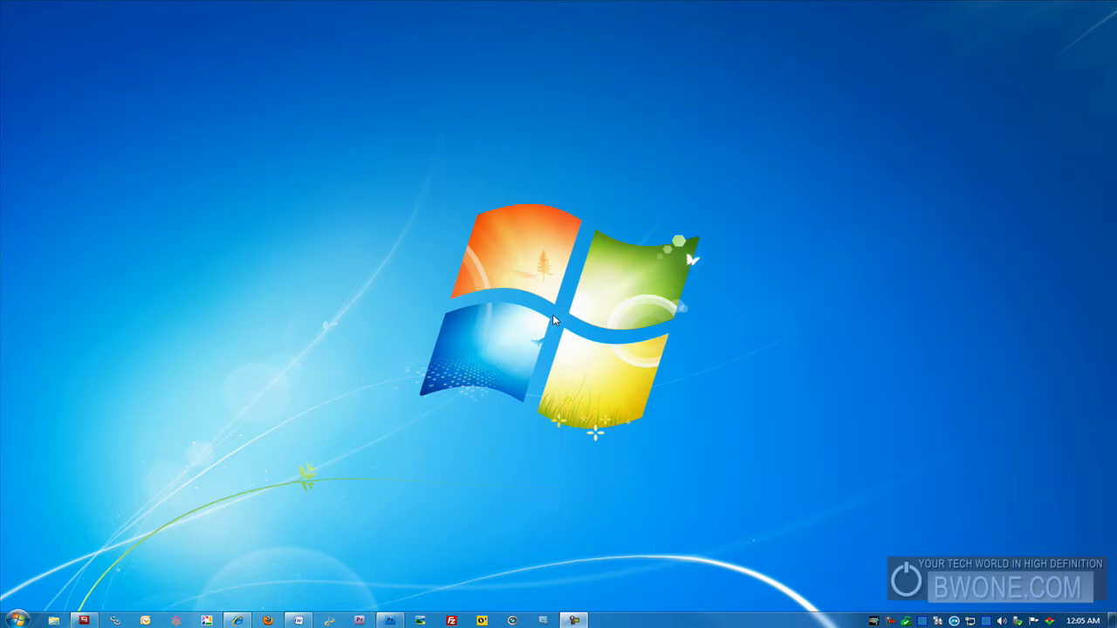
# - Bring up the MSN browser window, snap it to the left half, maximize it, then restore it
pyautogui.click(236, 620)
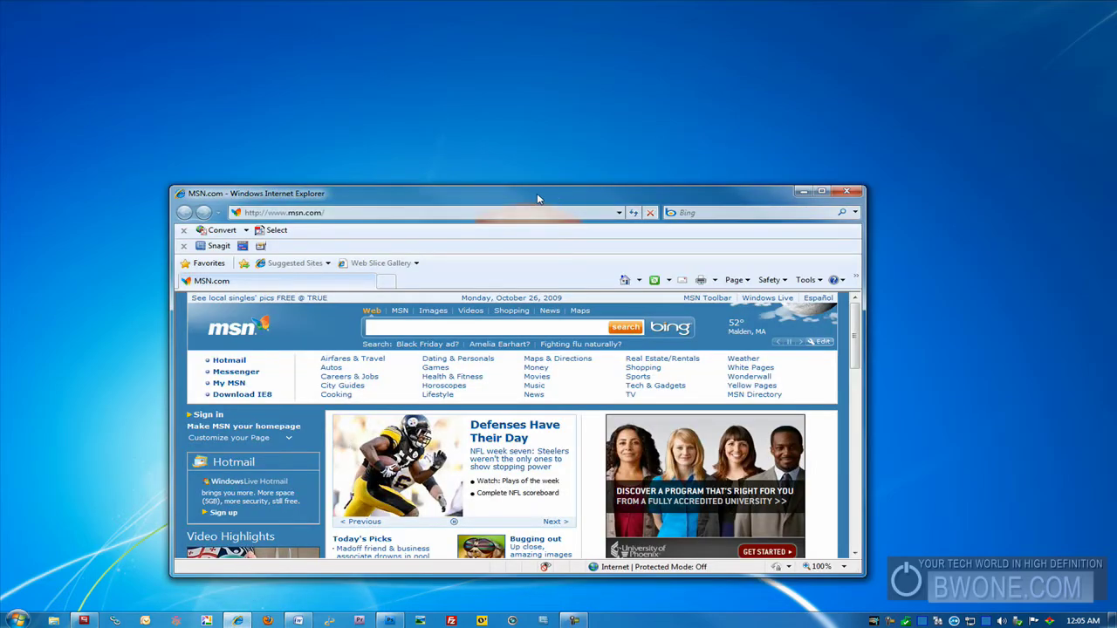
pyautogui.moveTo(555, 194)
pyautogui.mouseDown()
pyautogui.moveTo(124, 162)
pyautogui.moveTo(2, 96)
pyautogui.mouseUp()
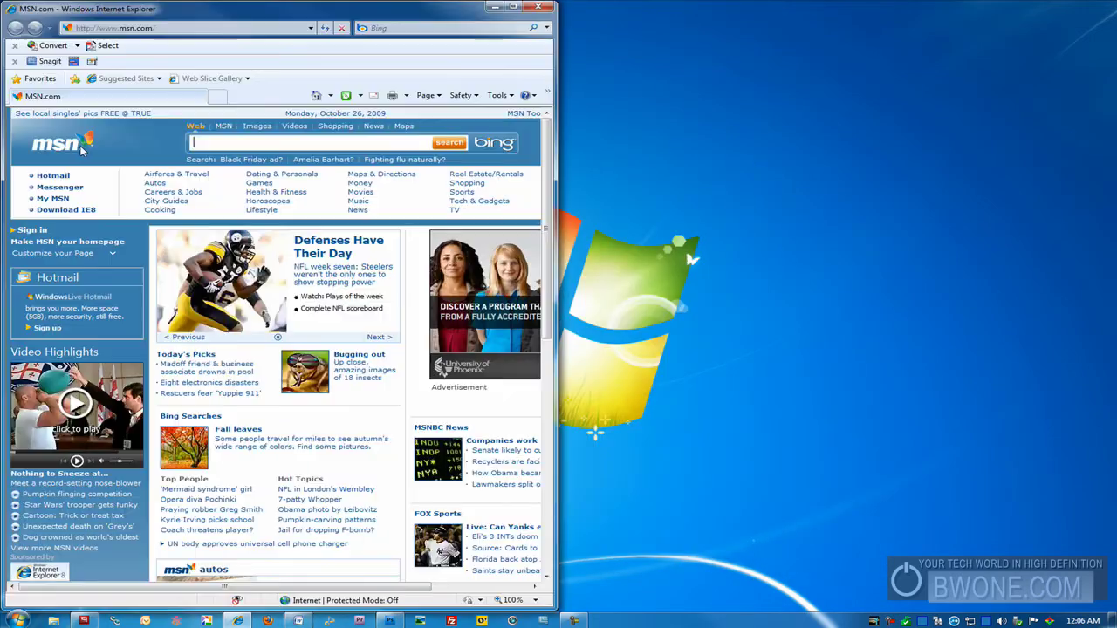
pyautogui.moveTo(170, 8); pyautogui.dragTo(318, 3)
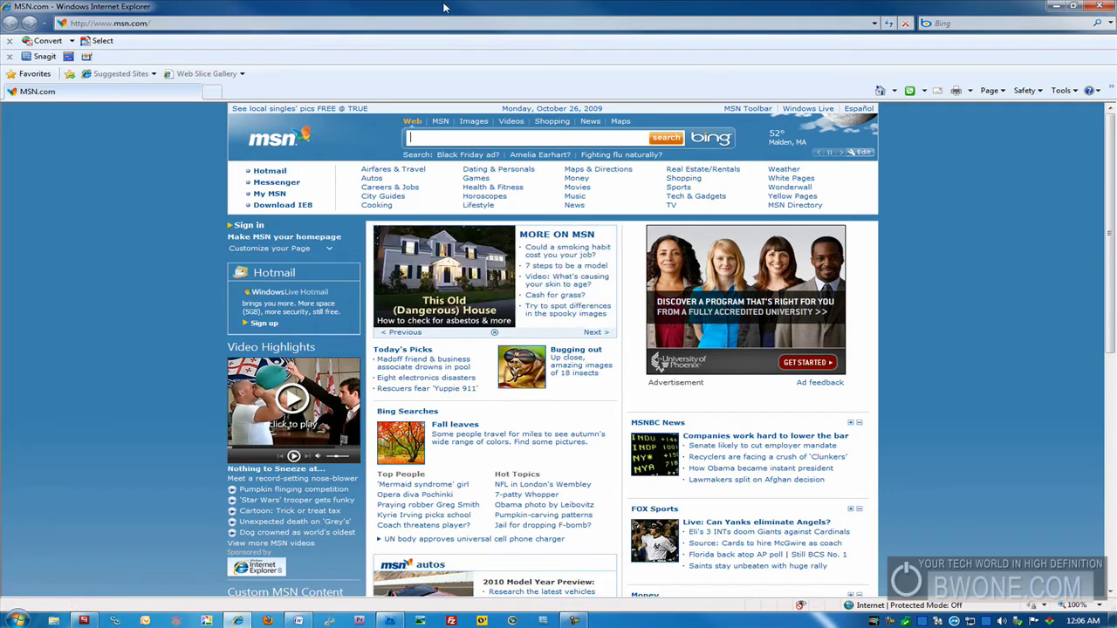
pyautogui.moveTo(442, 8); pyautogui.dragTo(422, 208)
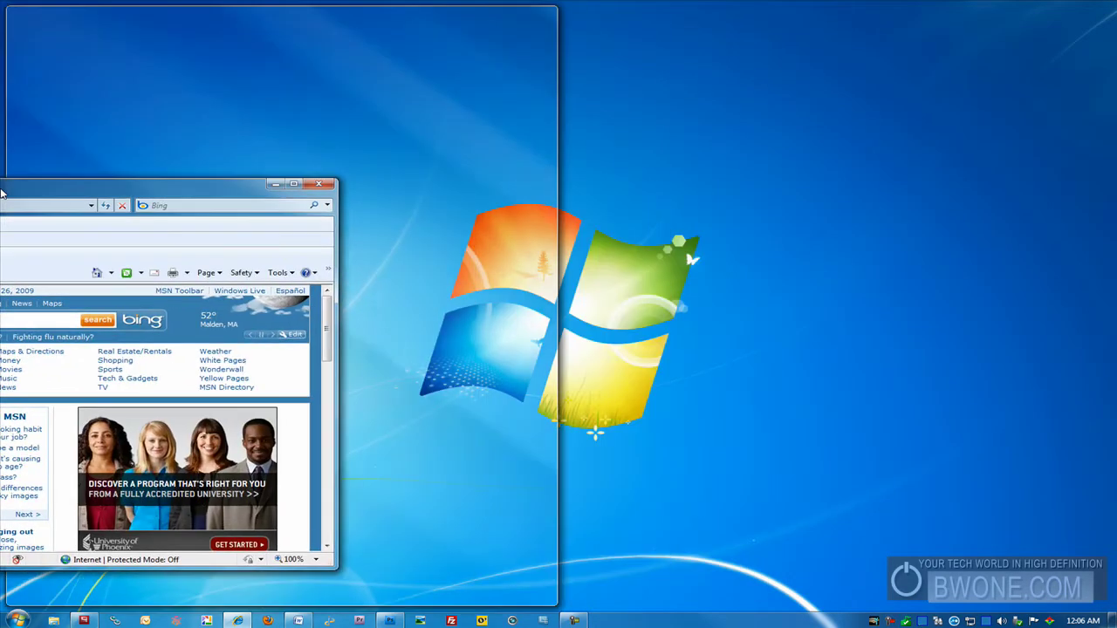
# - Snap the browser left again, leave it floating mid-screen, then bring Word forward
pyautogui.moveTo(429, 213); pyautogui.dragTo(2, 201)
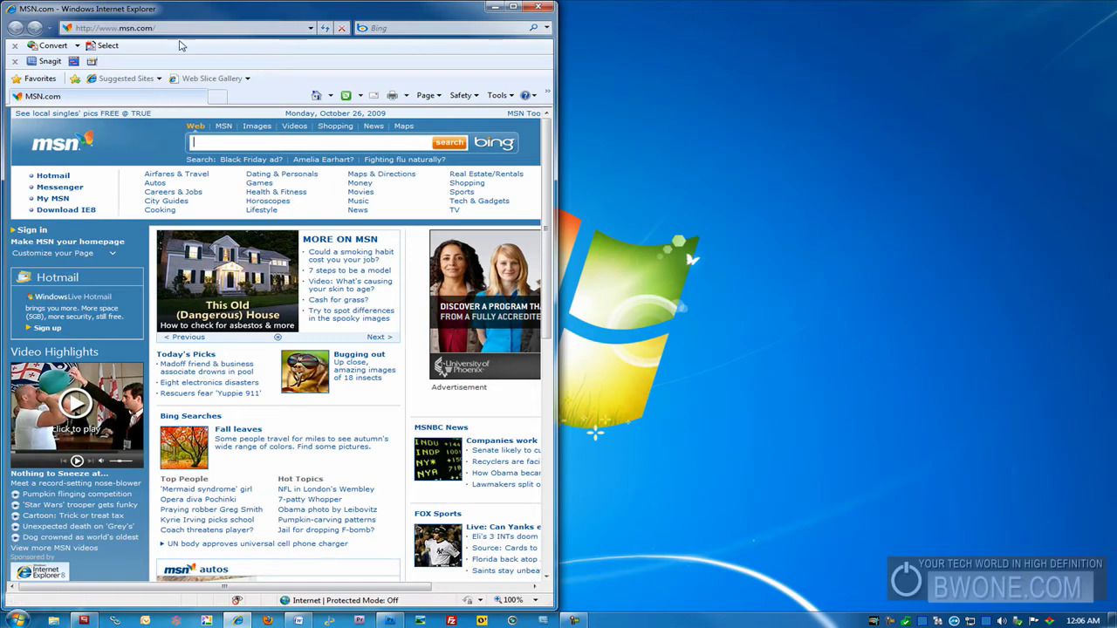
pyautogui.moveTo(199, 9)
pyautogui.mouseDown()
pyautogui.moveTo(275, 260)
pyautogui.moveTo(563, 7)
pyautogui.moveTo(538, 90)
pyautogui.moveTo(526, 5)
pyautogui.mouseUp()
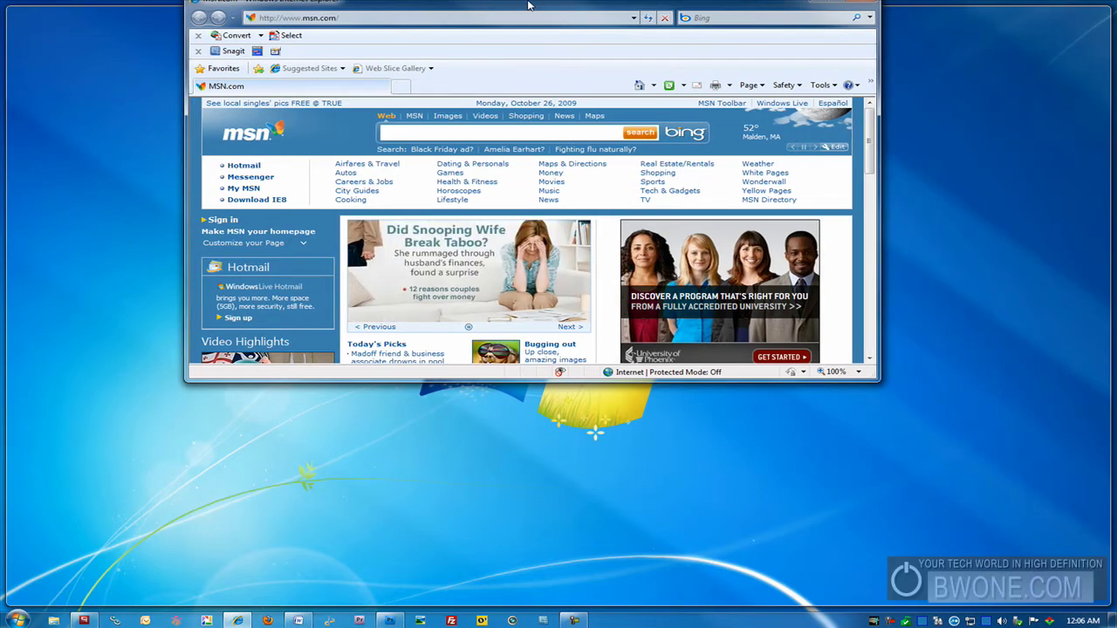
pyautogui.moveTo(526, 5)
pyautogui.mouseDown()
pyautogui.moveTo(2, 200)
pyautogui.moveTo(491, 154)
pyautogui.mouseUp()
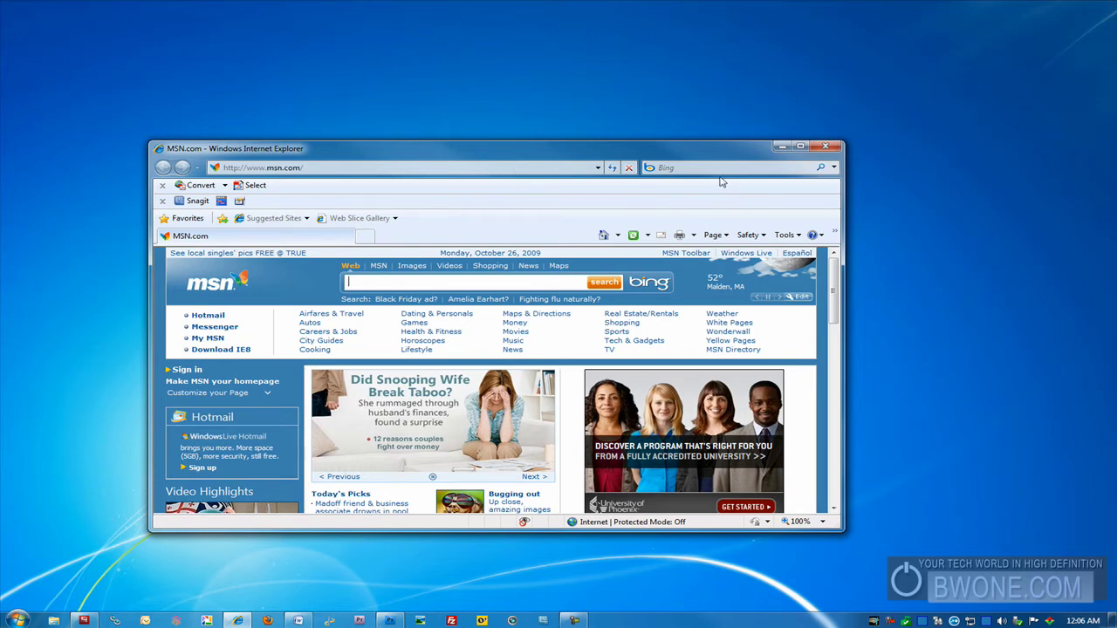
pyautogui.click(298, 620)
# - Bring Photoshop and Flash Media Live Encoder forward, moving the encoder window up-left
pyautogui.click(388, 620)
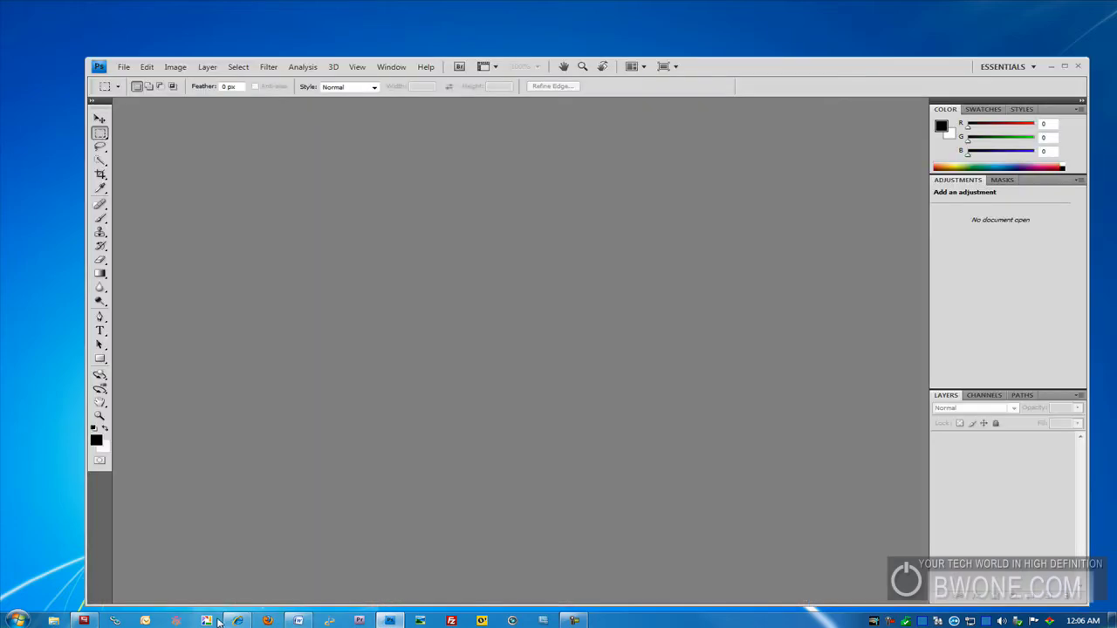
pyautogui.click(84, 620)
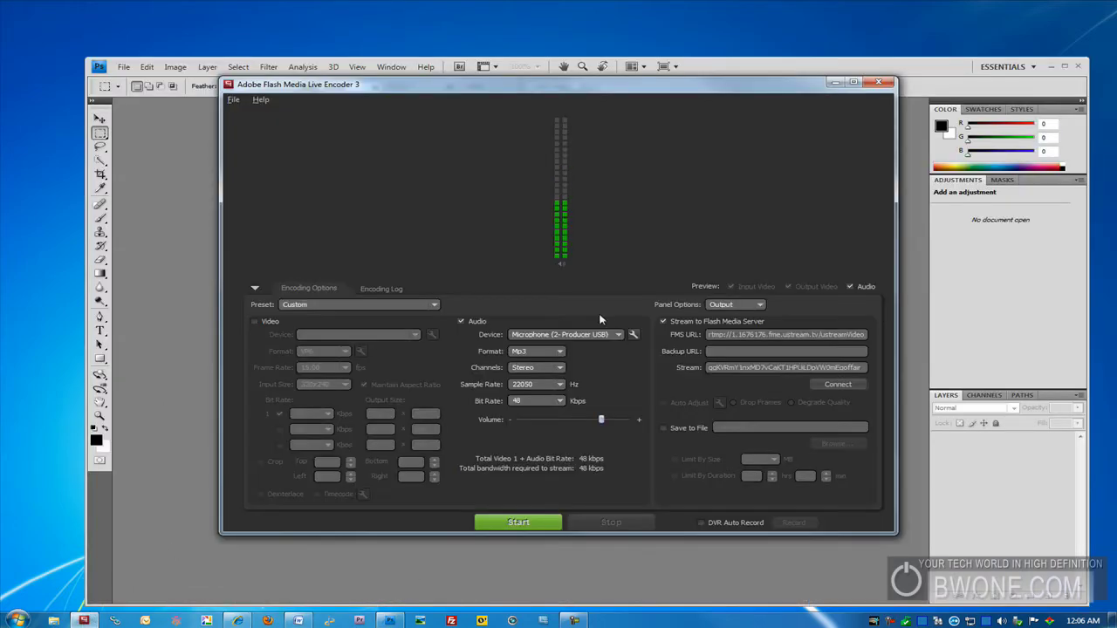
pyautogui.moveTo(560, 95); pyautogui.dragTo(392, 60)
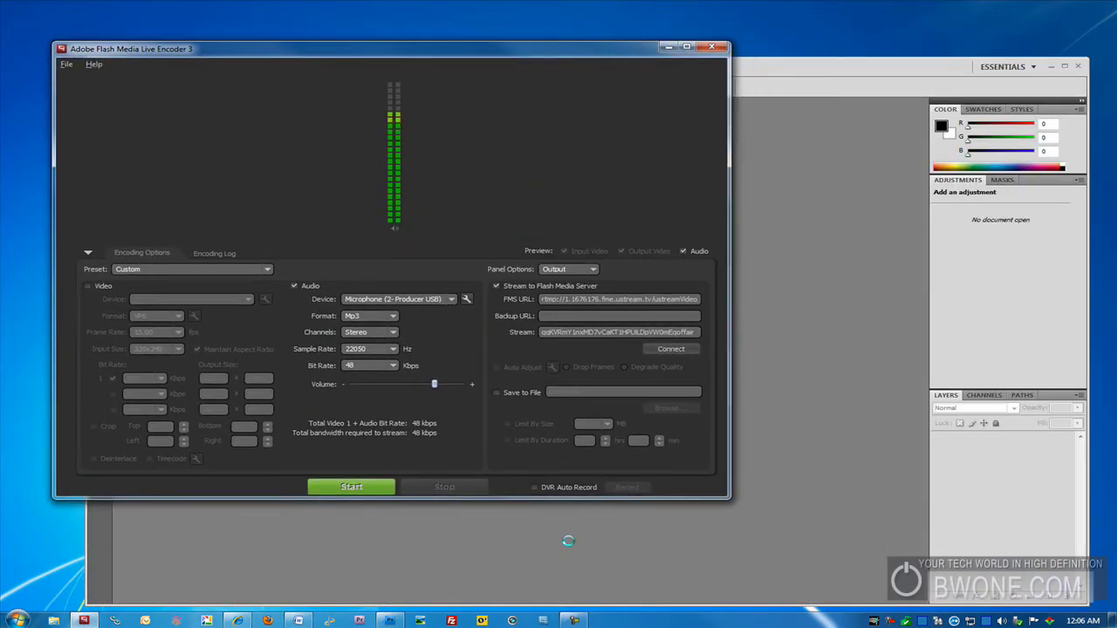
# - Put Word in front, then shake its title bar to minimize and restore the other windows
pyautogui.click(298, 620)
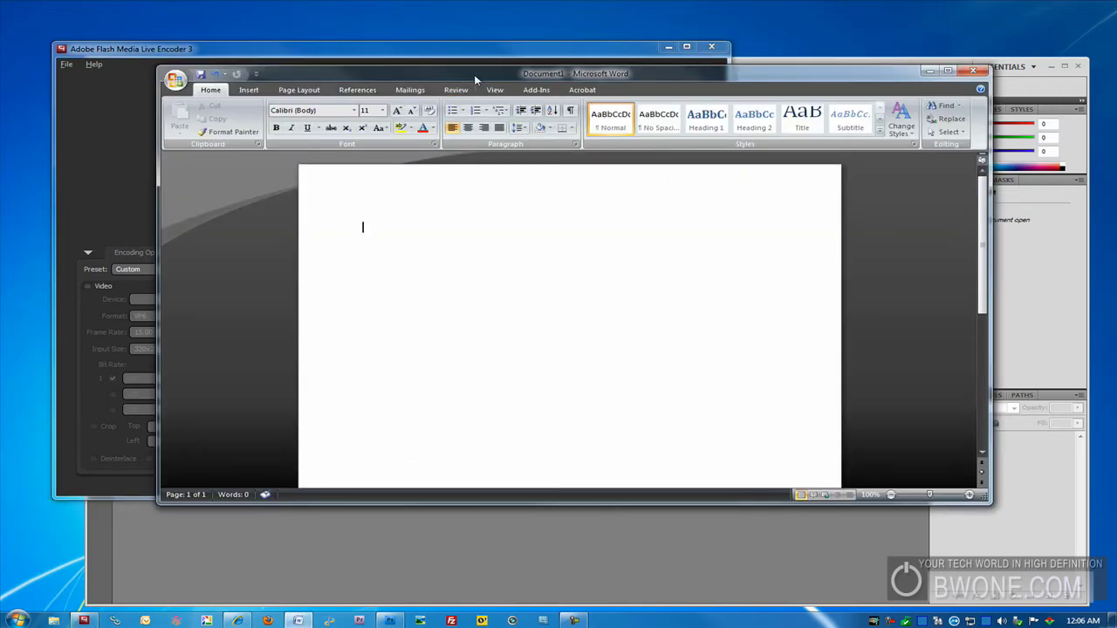
pyautogui.click(568, 52)
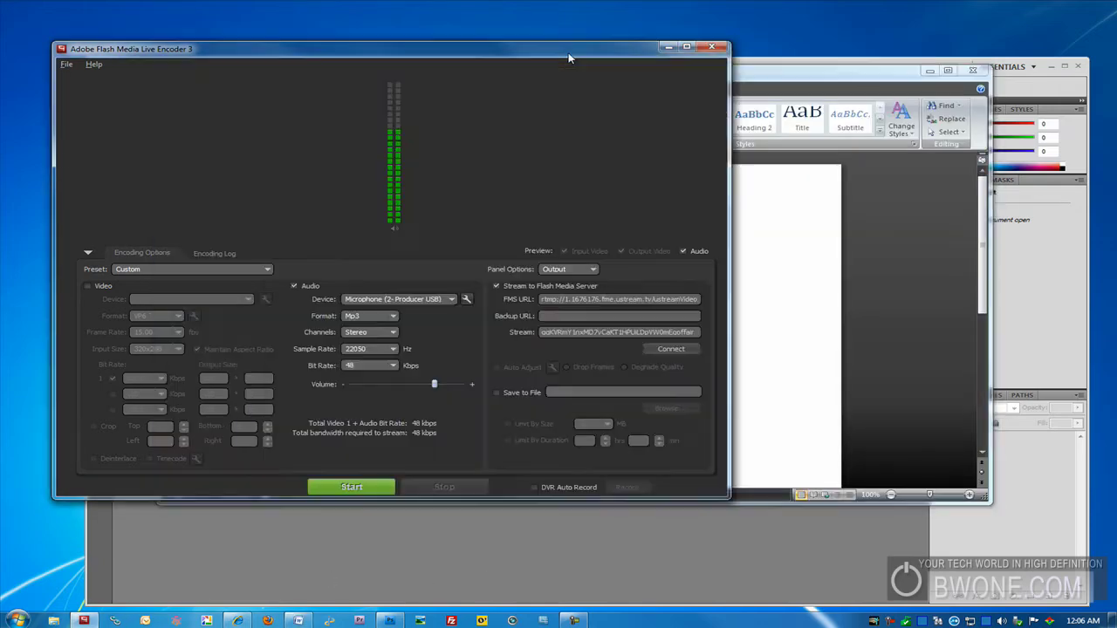
pyautogui.click(298, 621)
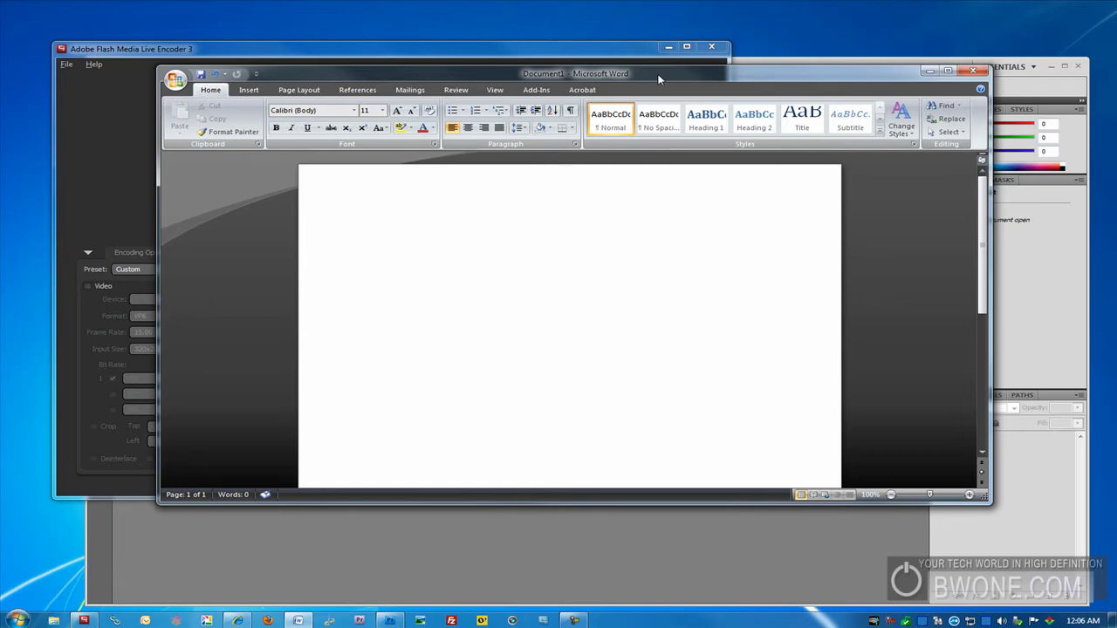
pyautogui.moveTo(659, 79); pyautogui.dragTo(681, 145)
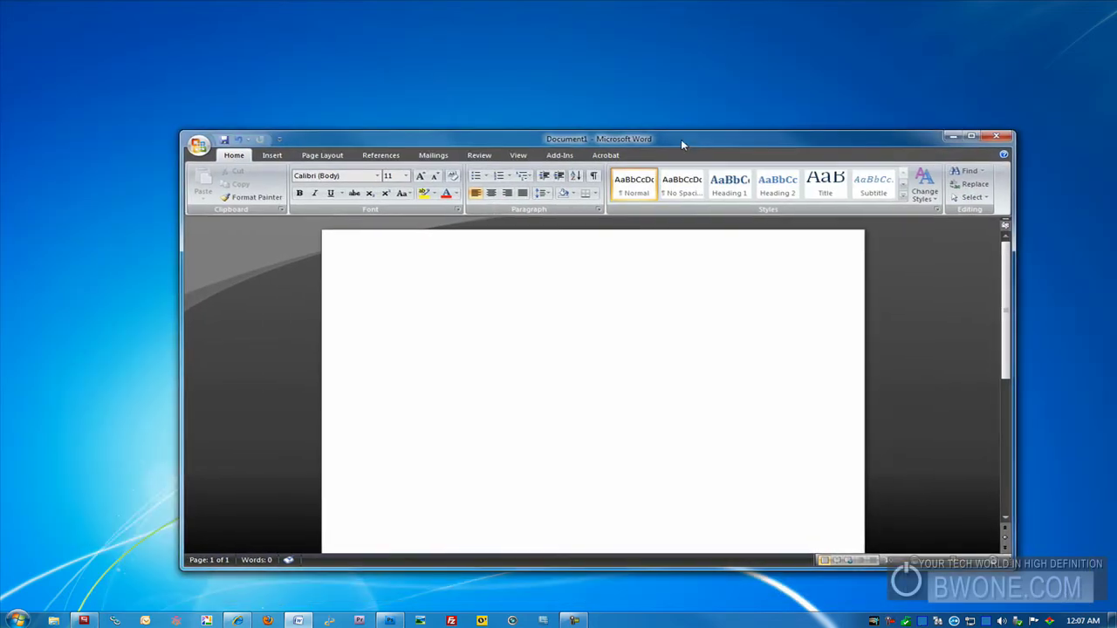
pyautogui.moveTo(680, 139)
pyautogui.mouseDown()
pyautogui.moveTo(580, 114)
pyautogui.moveTo(579, 92)
pyautogui.mouseUp()
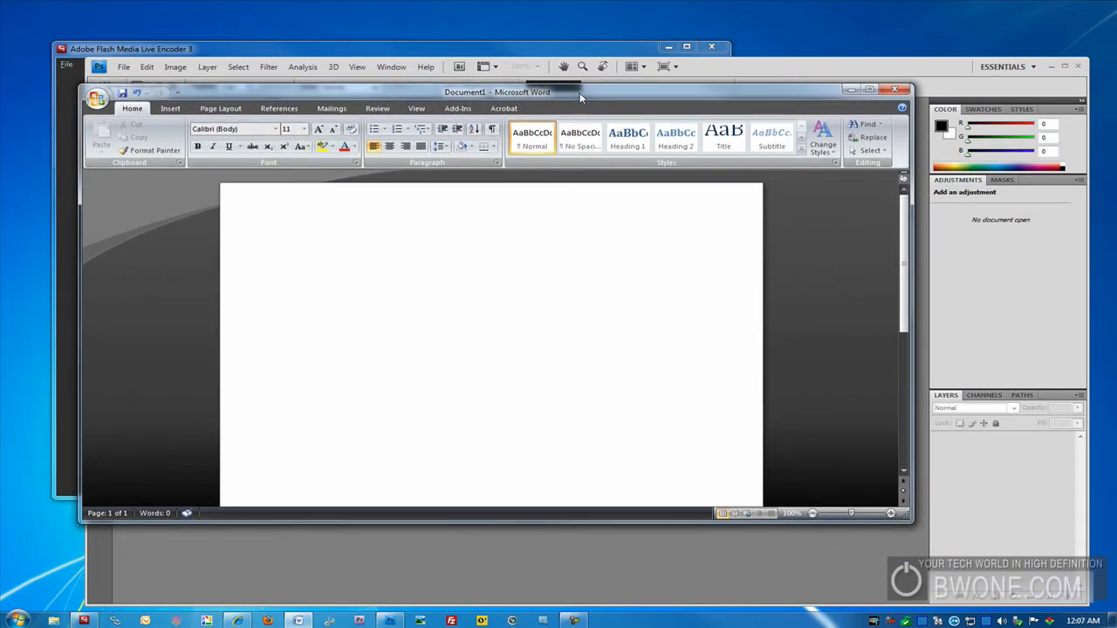